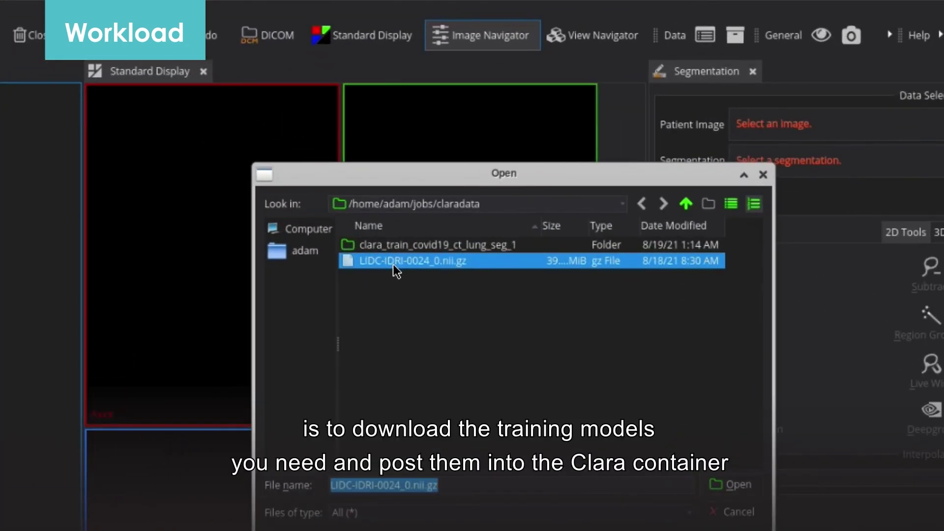
Load LIDC-IDRI-0024_0.nii.gz from the Open dialog into the Data Manager
double_click(395, 270)
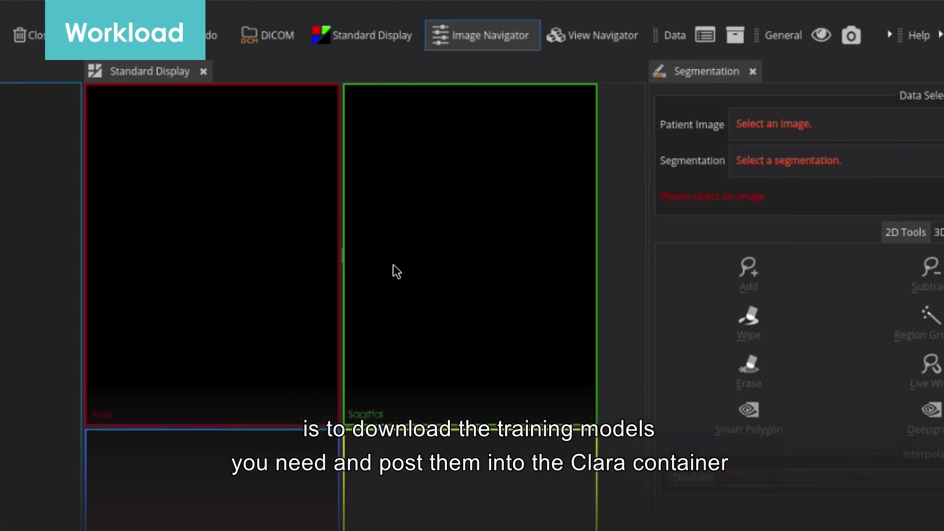